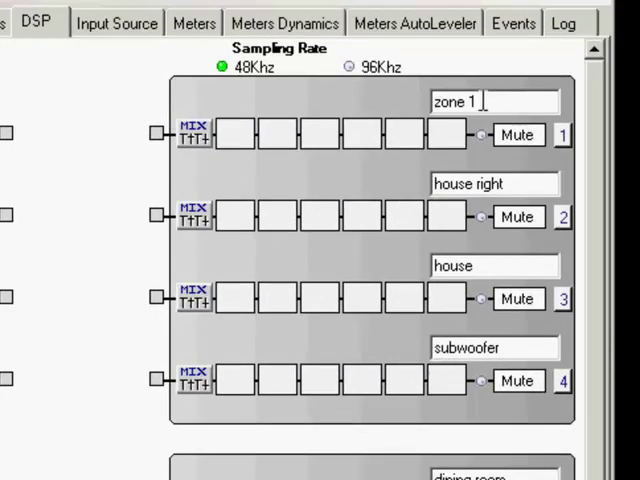
- Label output 2 as 'house right' among the named input and output channels
left_click(504, 184)
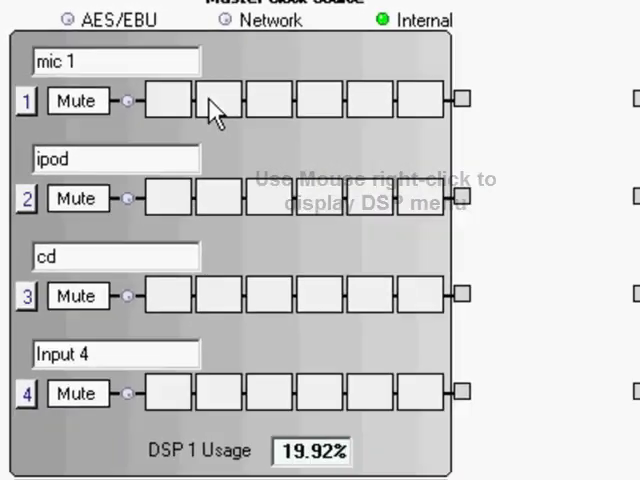
- Add an AutoLeveler block to the mic 1 input chain
right_click(172, 90)
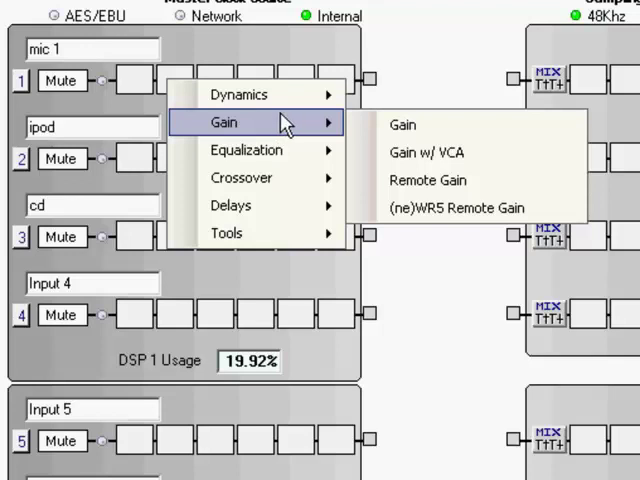
mouse_move(245, 95)
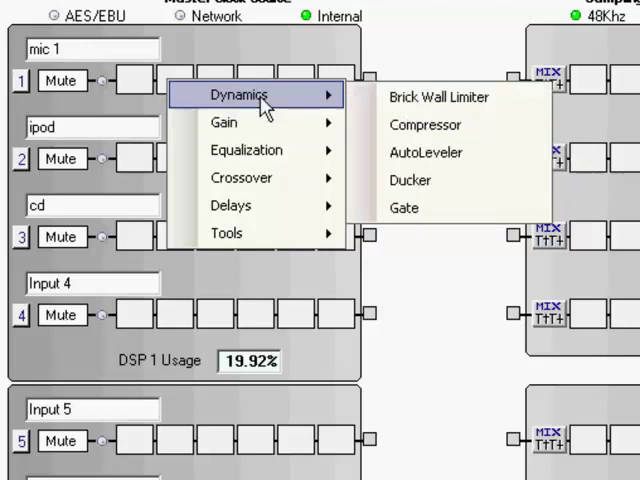
left_click(392, 154)
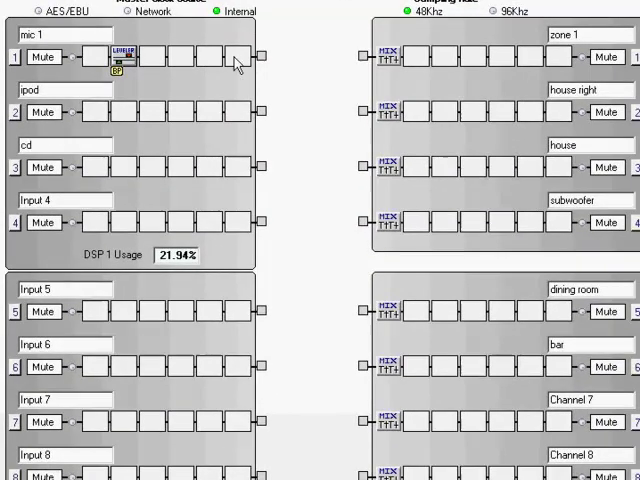
right_click(237, 63)
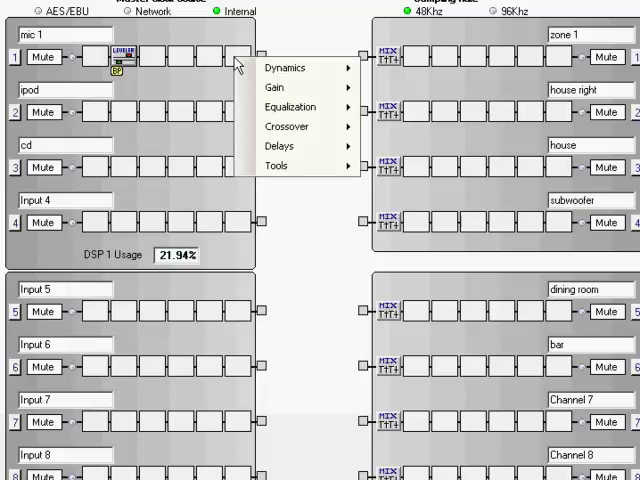
mouse_move(273, 122)
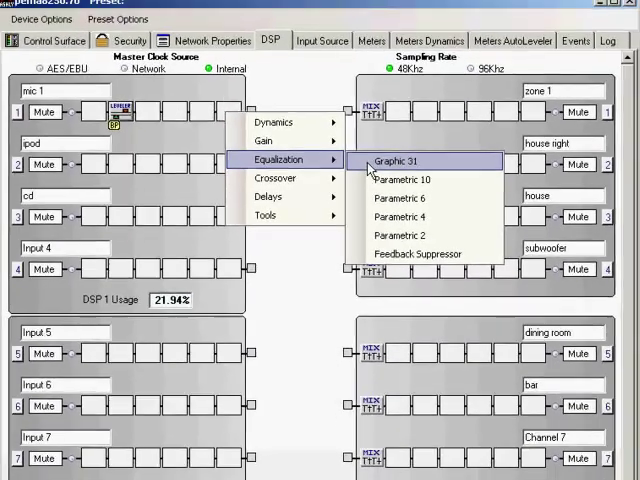
- Add a 31-band graphic EQ, 6-band parametric EQ and feedback suppressor to mic 1
left_click(369, 165)
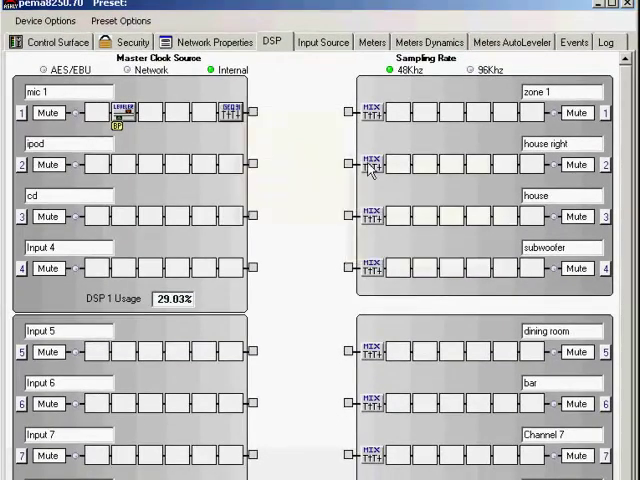
right_click(207, 116)
mouse_move(258, 157)
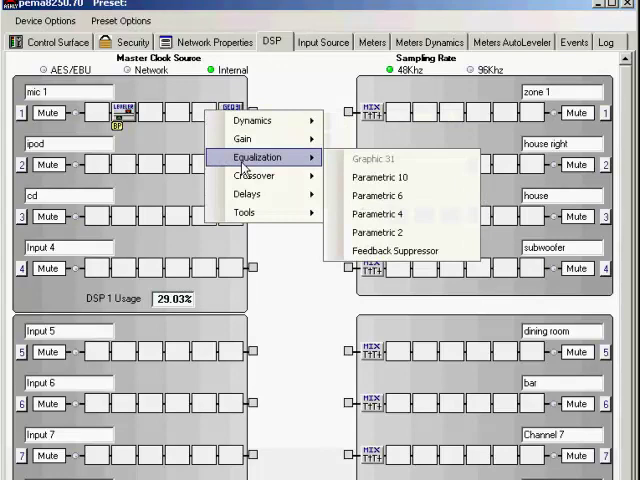
left_click(352, 198)
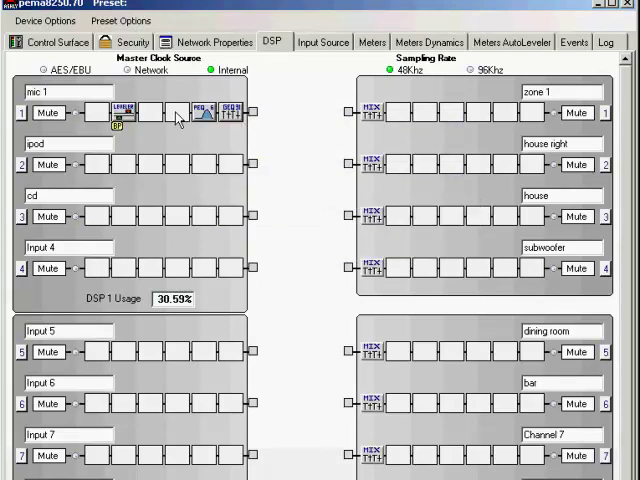
right_click(177, 117)
mouse_move(229, 159)
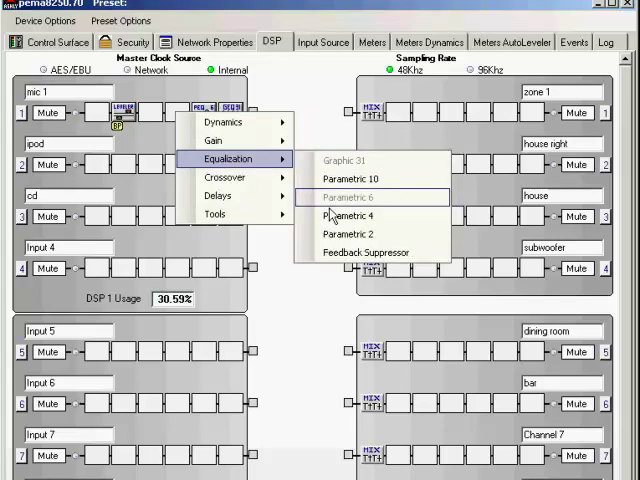
left_click(339, 254)
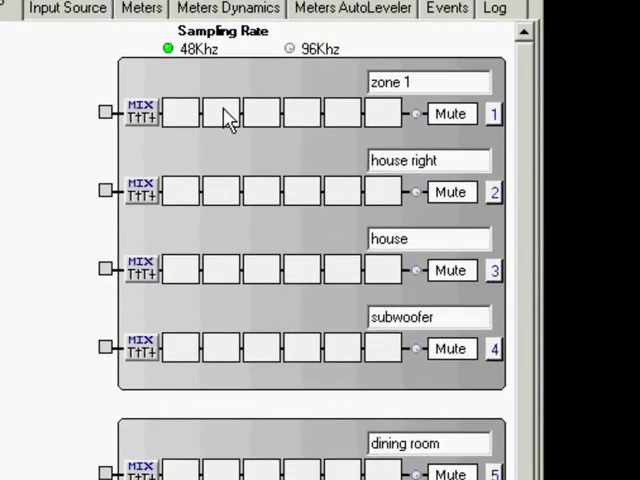
- Add a 6-band parametric EQ to zone 1, an EQ to ipod and a 10-band parametric EQ to house right
right_click(226, 118)
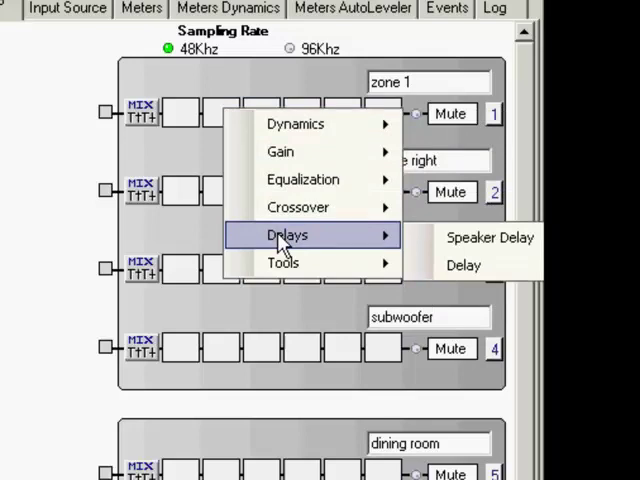
mouse_move(303, 180)
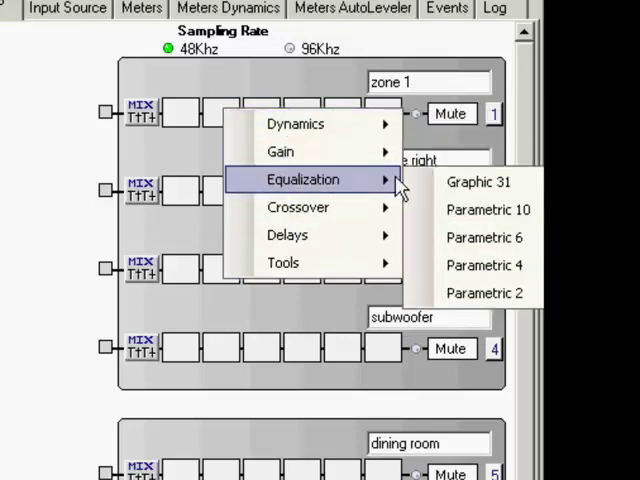
left_click(484, 240)
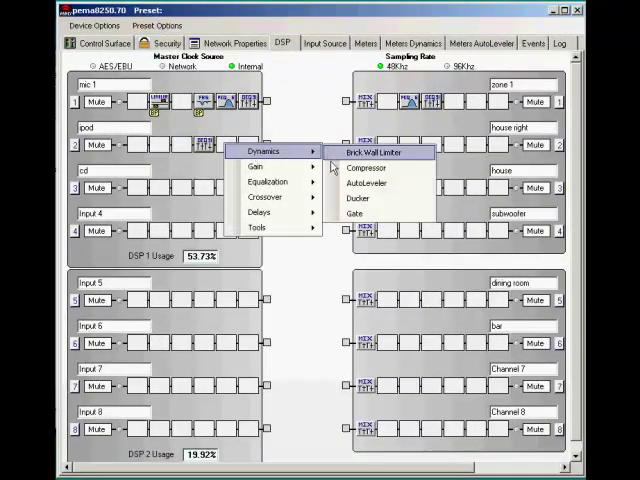
left_click(350, 215)
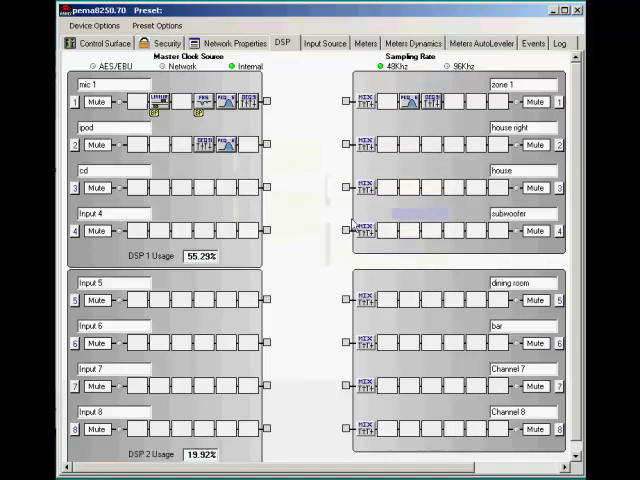
right_click(415, 145)
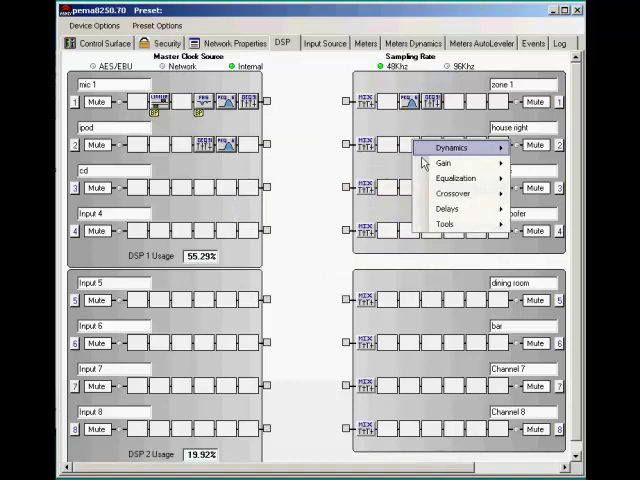
left_click(540, 195)
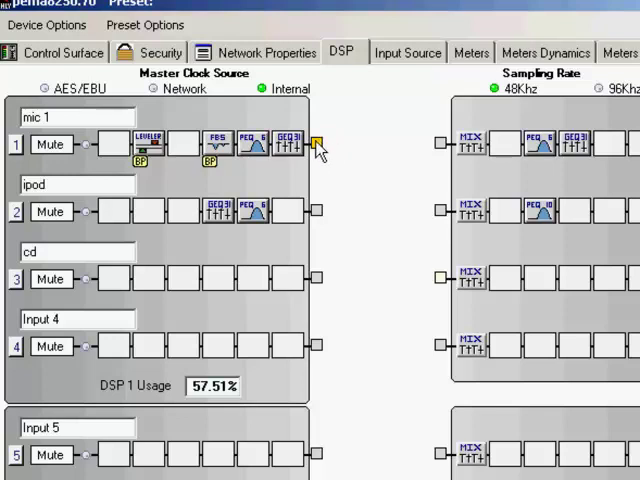
- Route mic 1 to the zone 1, house right, house and fifth-output mixers
left_click_drag(317, 142, 436, 144)
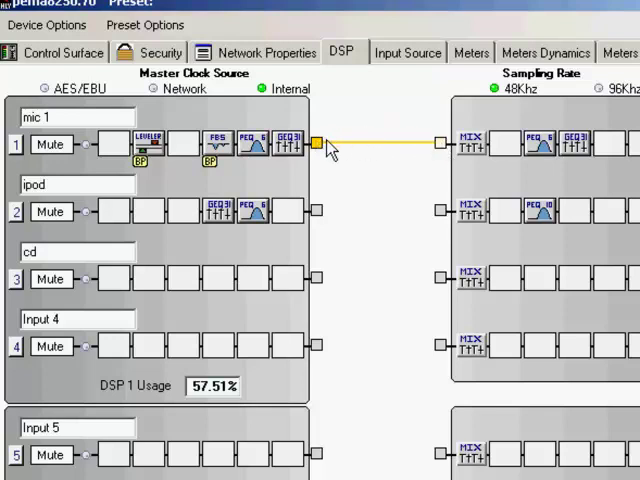
left_click_drag(319, 146, 441, 212)
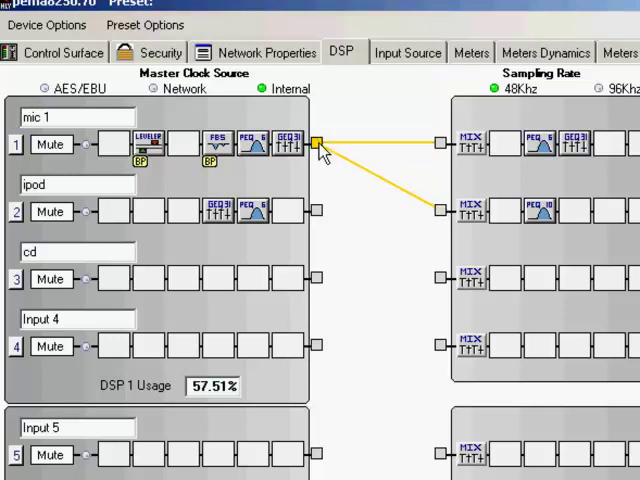
left_click_drag(400, 233, 441, 277)
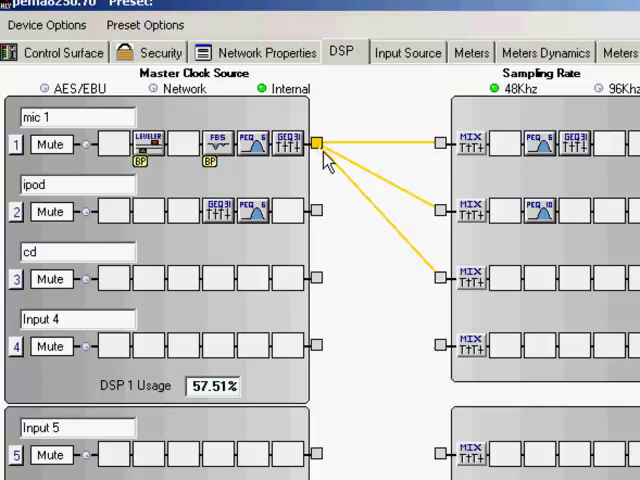
left_click_drag(318, 146, 441, 455)
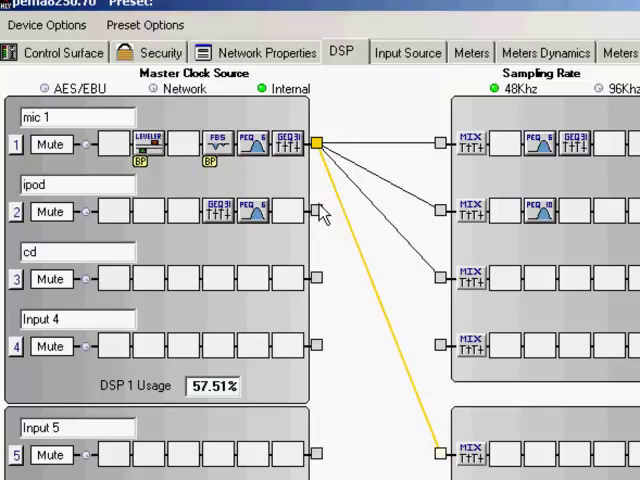
- Route ipod to the zone 1, house right, house and subwoofer mixers
left_click_drag(317, 211, 441, 146)
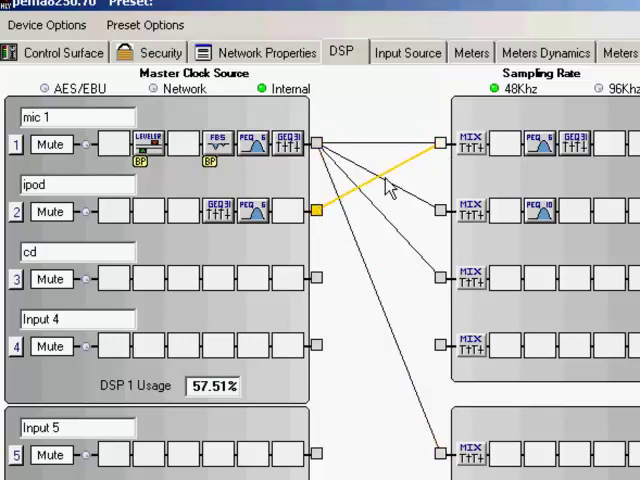
left_click_drag(317, 211, 441, 211)
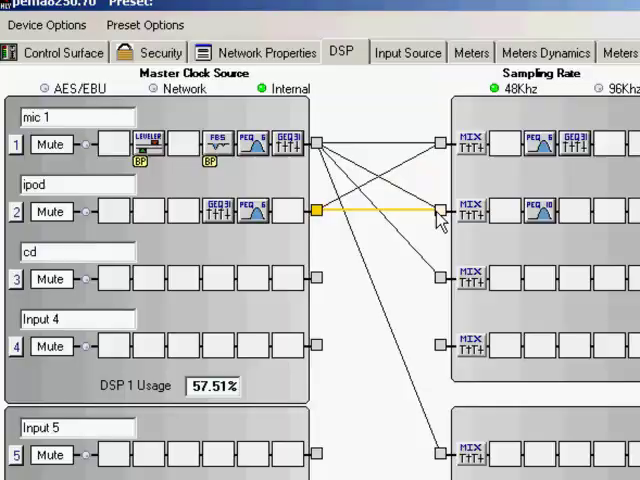
left_click_drag(317, 211, 441, 277)
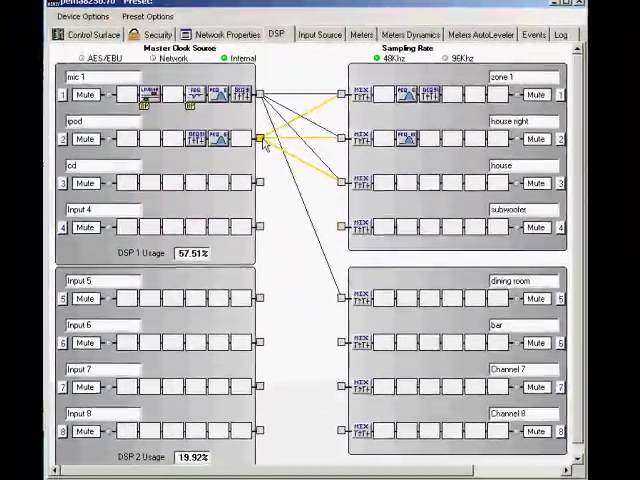
left_click_drag(259, 137, 338, 226)
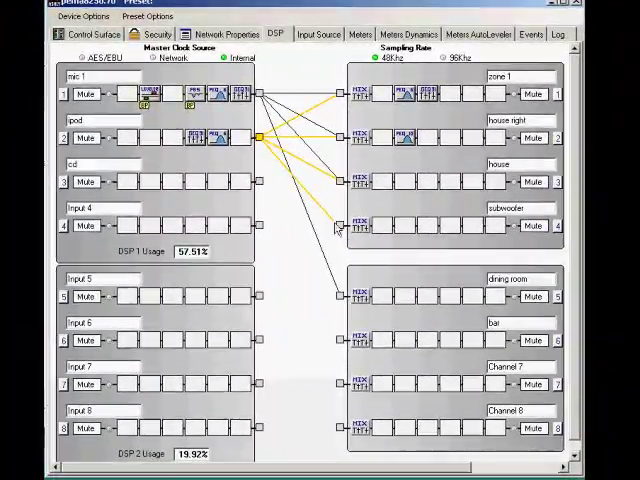
left_click(339, 228)
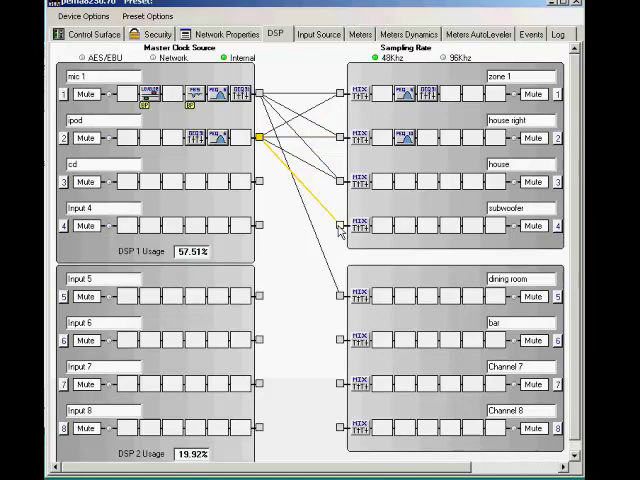